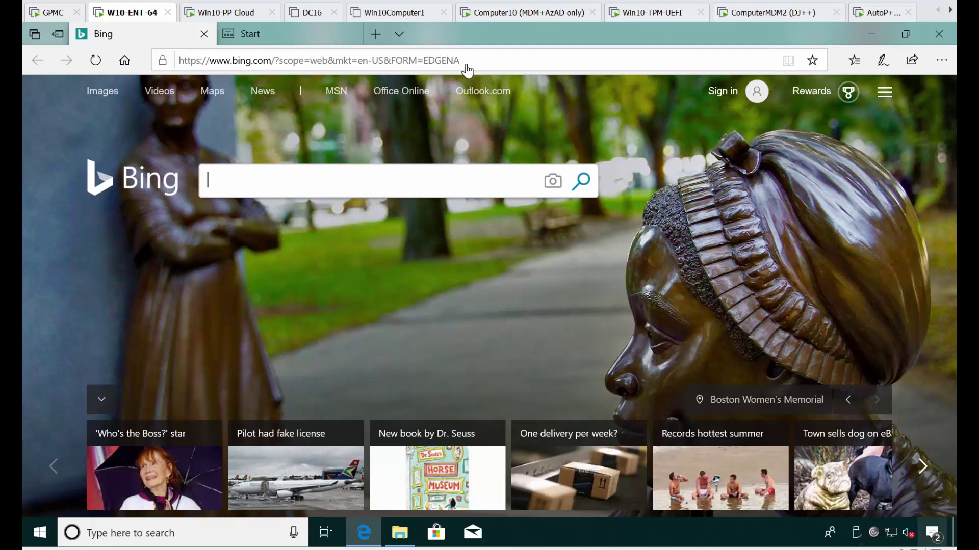
# Search Bing for 'process monitor download' and open the Microsoft Docs Process Monitor v3.50 page.
pyautogui.click(422, 182)
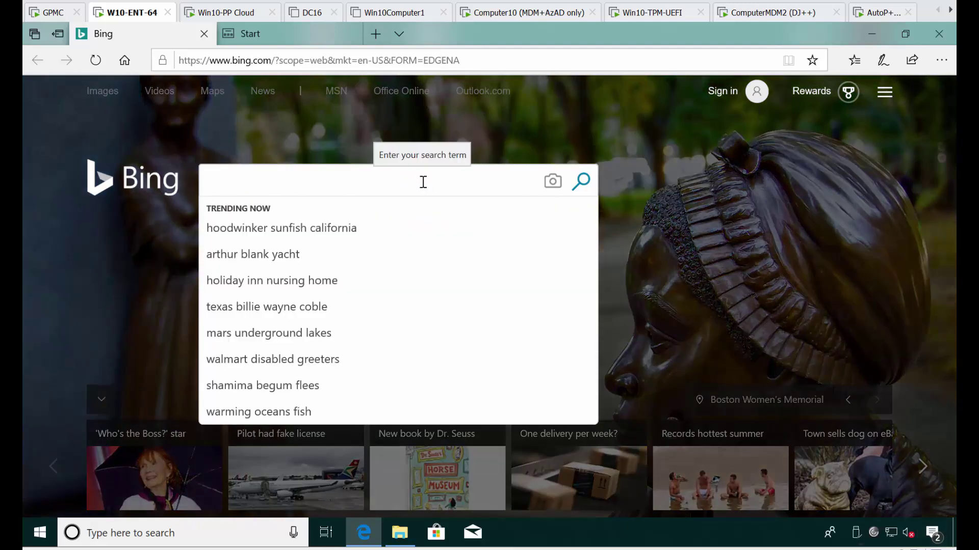
pyautogui.click(423, 182)
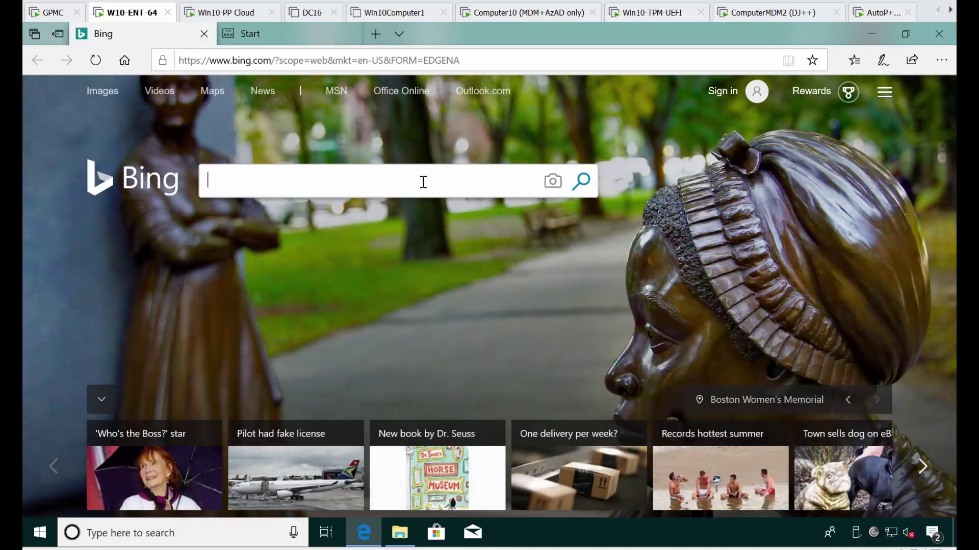
pyautogui.write('process moitor')
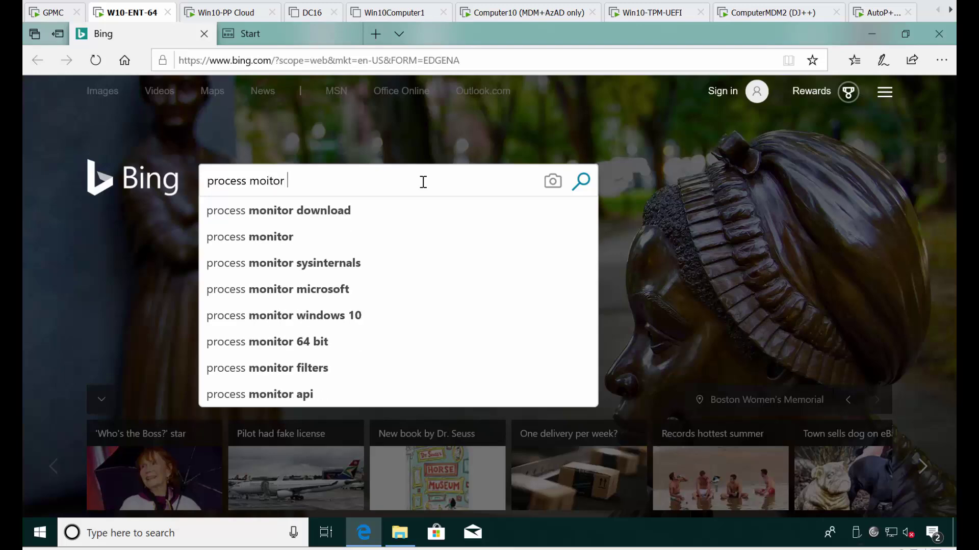
pyautogui.press('Down')
pyautogui.press('Return')
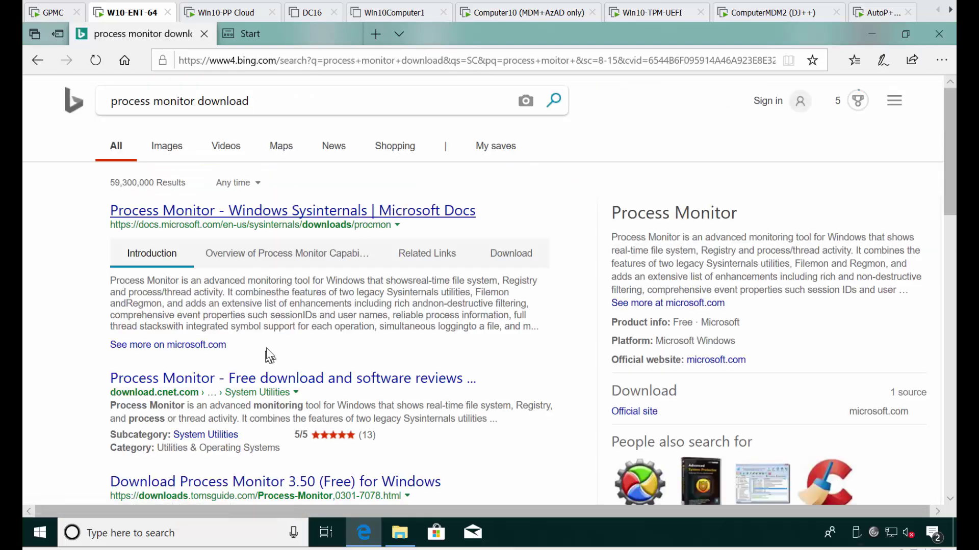
pyautogui.click(255, 215)
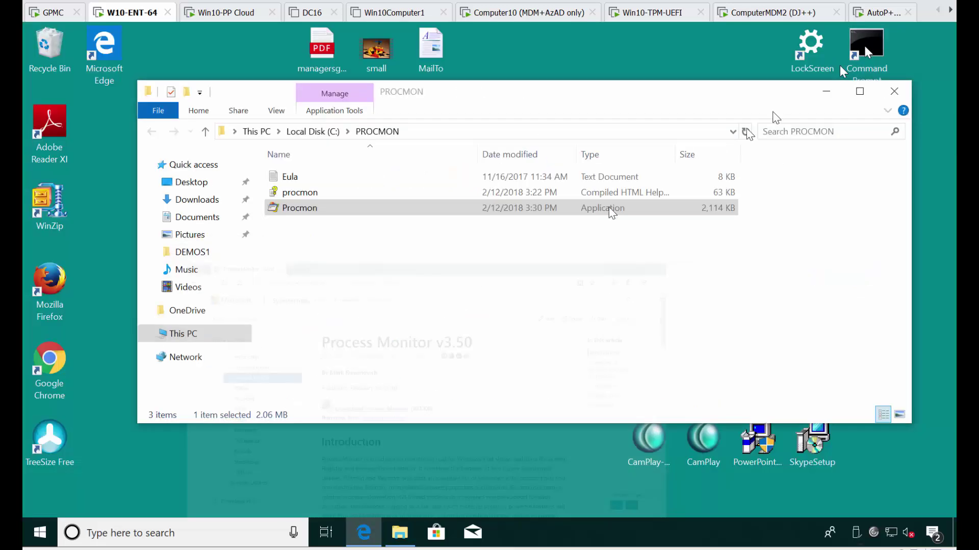
pyautogui.click(372, 262)
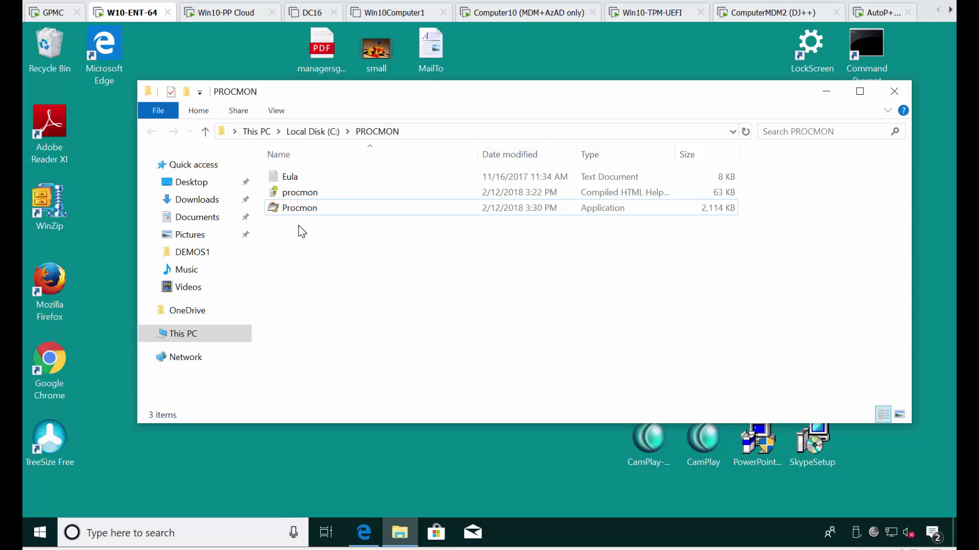
# Launch Procmon from C:\PROCMON and enter the administrator user name and password at the UAC prompt.
pyautogui.click(312, 211)
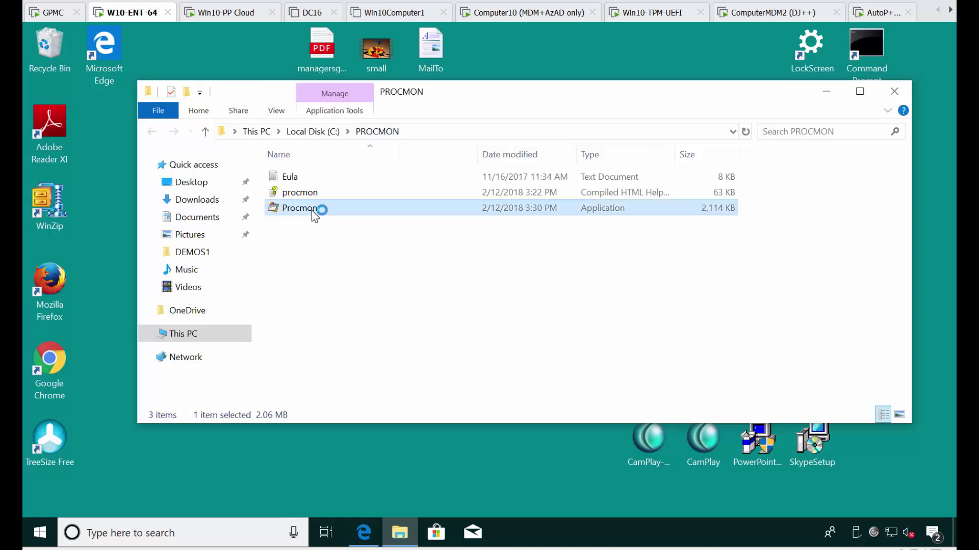
pyautogui.press('Return')
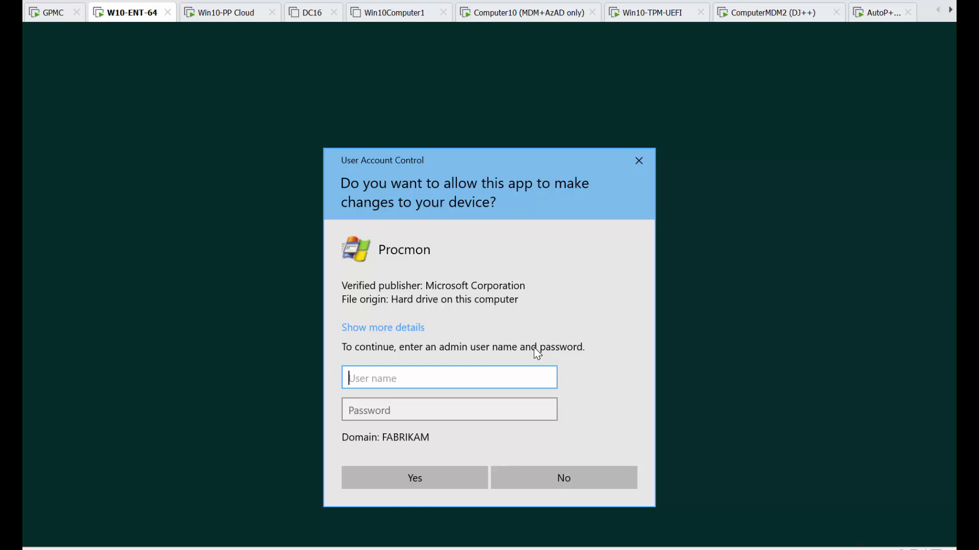
pyautogui.write('a')
pyautogui.press('Tab')
pyautogui.write('Passw0rd')
pyautogui.press('Return')
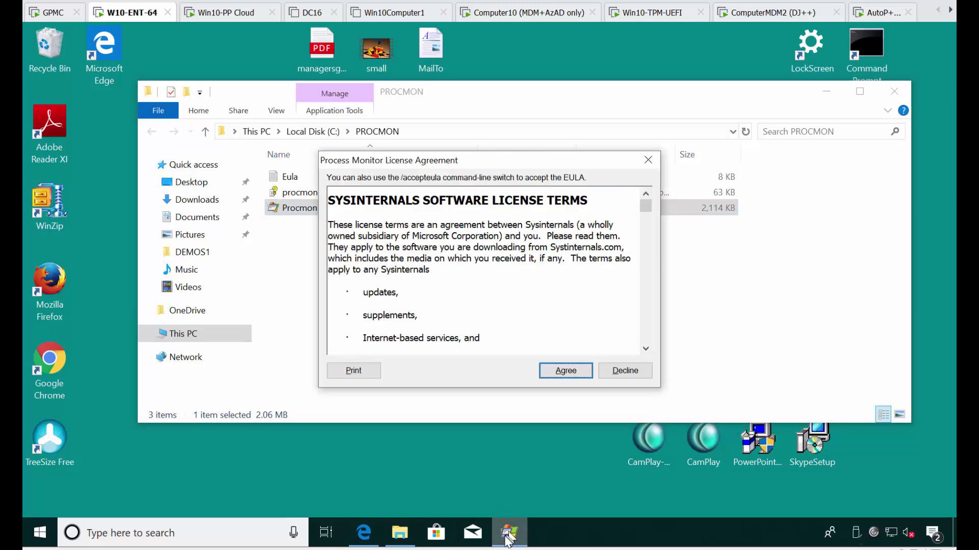
# Accept the license, enlarge the Process Monitor window, and turn off Capture Events.
pyautogui.click(565, 372)
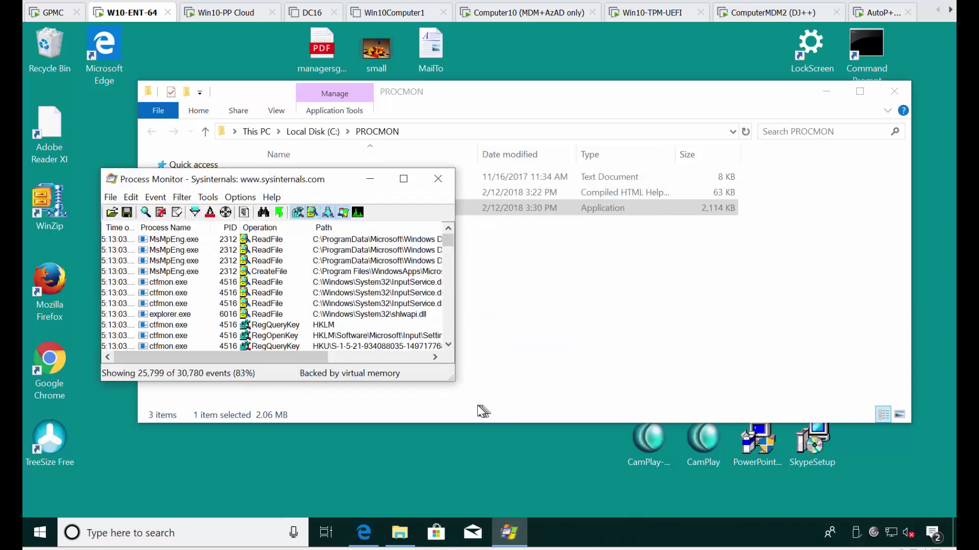
pyautogui.moveTo(452, 378); pyautogui.dragTo(654, 481)
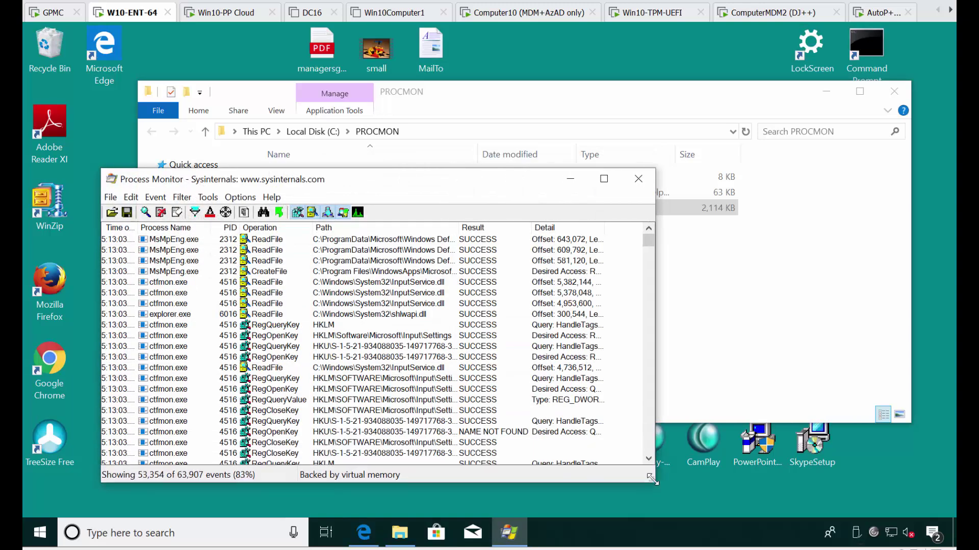
pyautogui.click(110, 197)
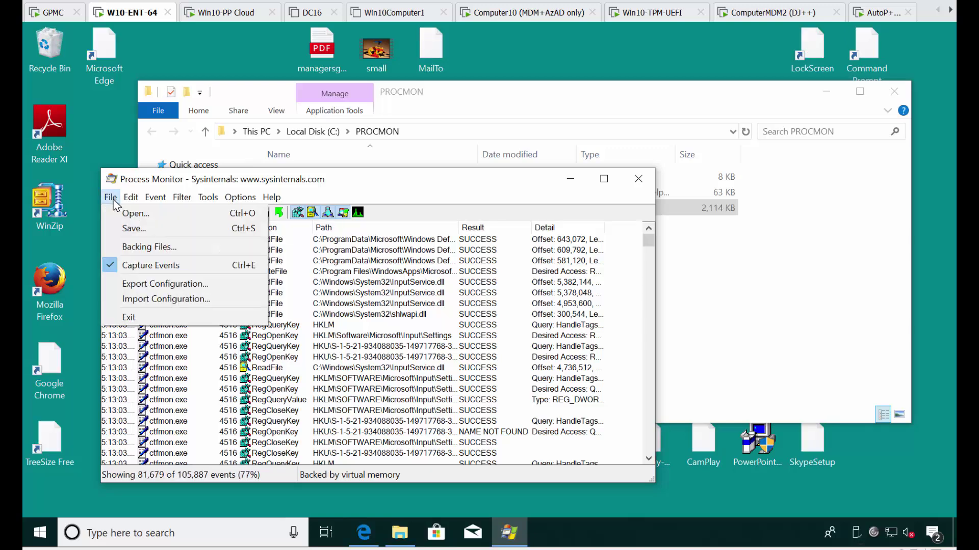
pyautogui.click(149, 262)
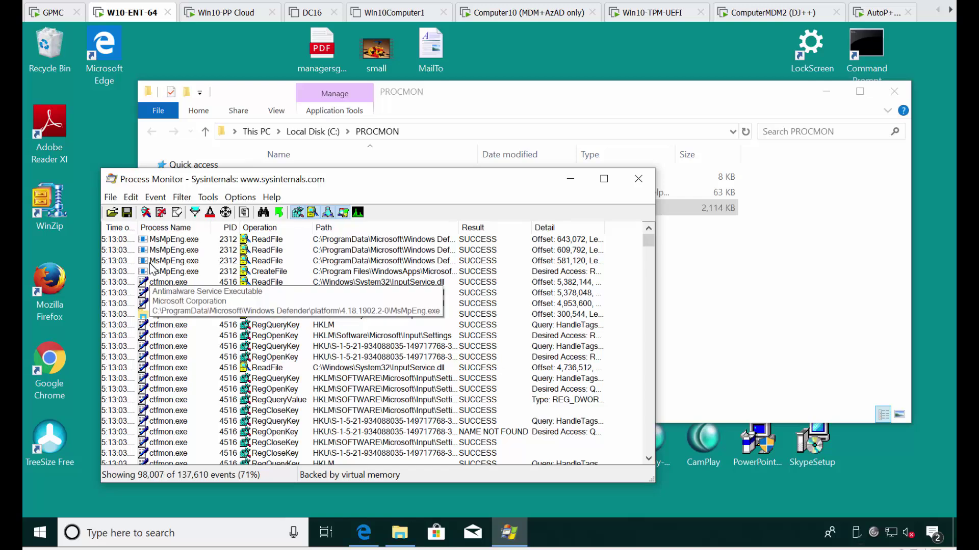
# Clear the Process Monitor display so the event list is empty.
pyautogui.click(111, 199)
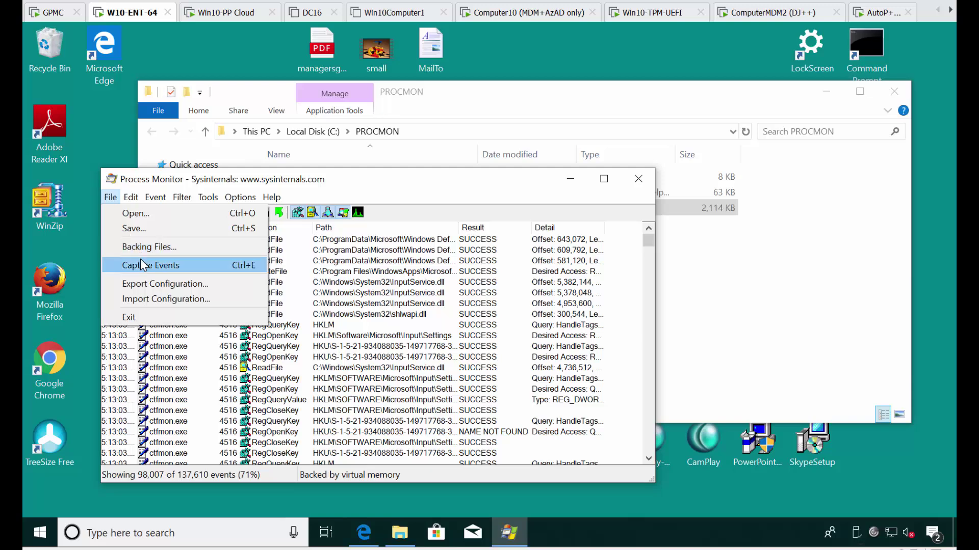
pyautogui.moveTo(184, 201)
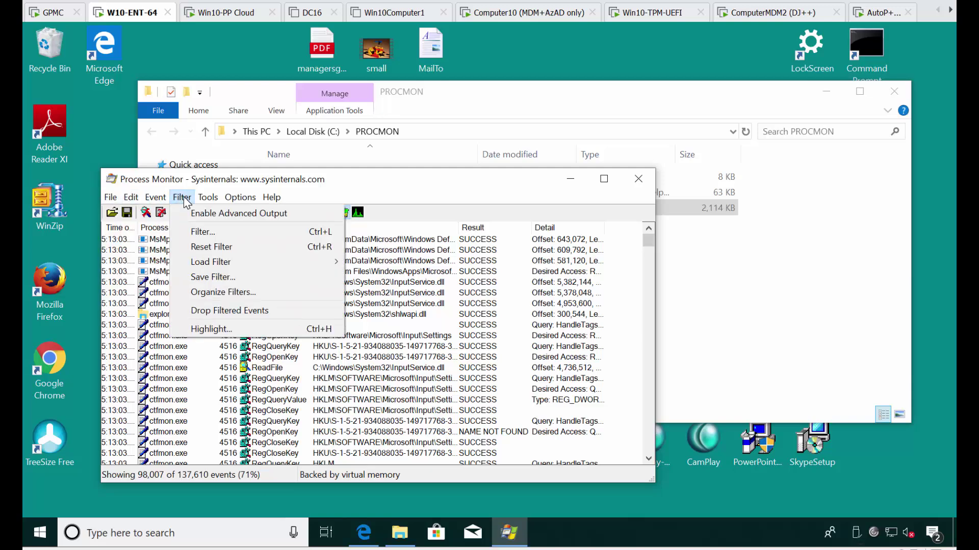
pyautogui.moveTo(133, 201)
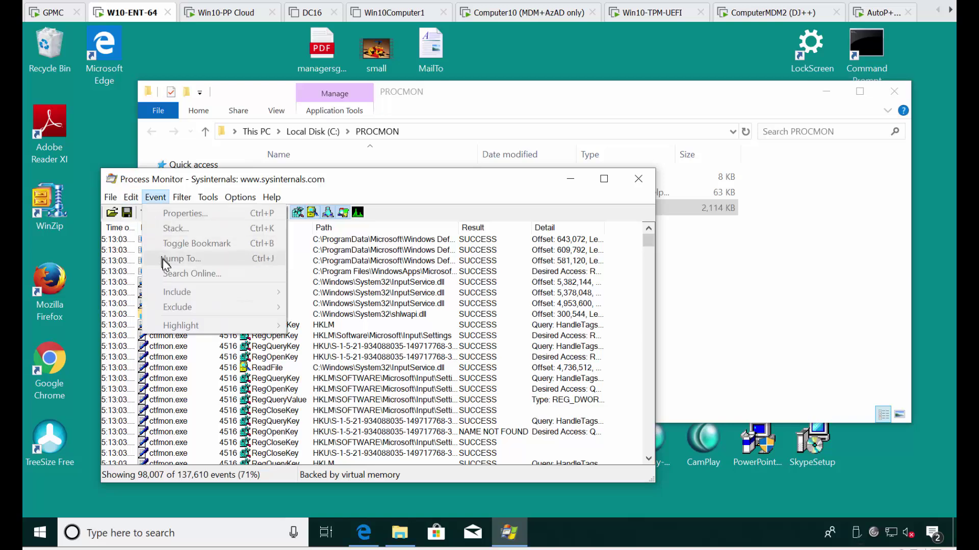
pyautogui.click(150, 296)
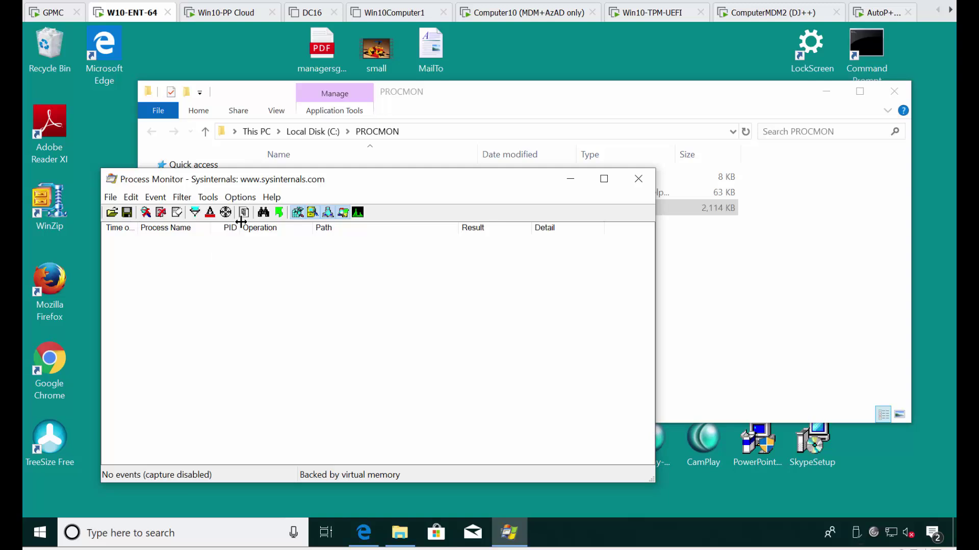
# Re-enable Capture Events in Process Monitor and launch Google Chrome from its desktop icon.
pyautogui.moveTo(301, 184); pyautogui.dragTo(634, 193)
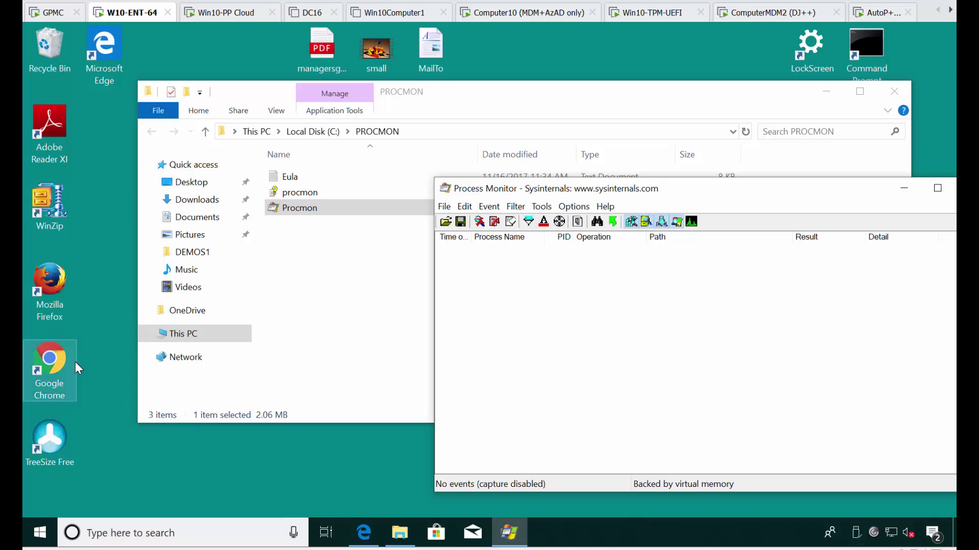
pyautogui.click(444, 207)
pyautogui.click(465, 275)
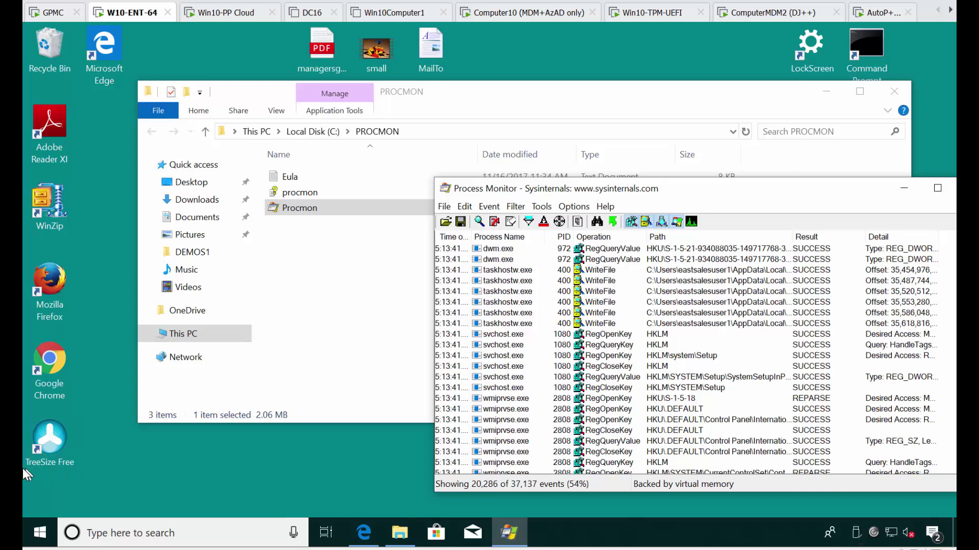
pyautogui.click(204, 454)
pyautogui.doubleClick(49, 364)
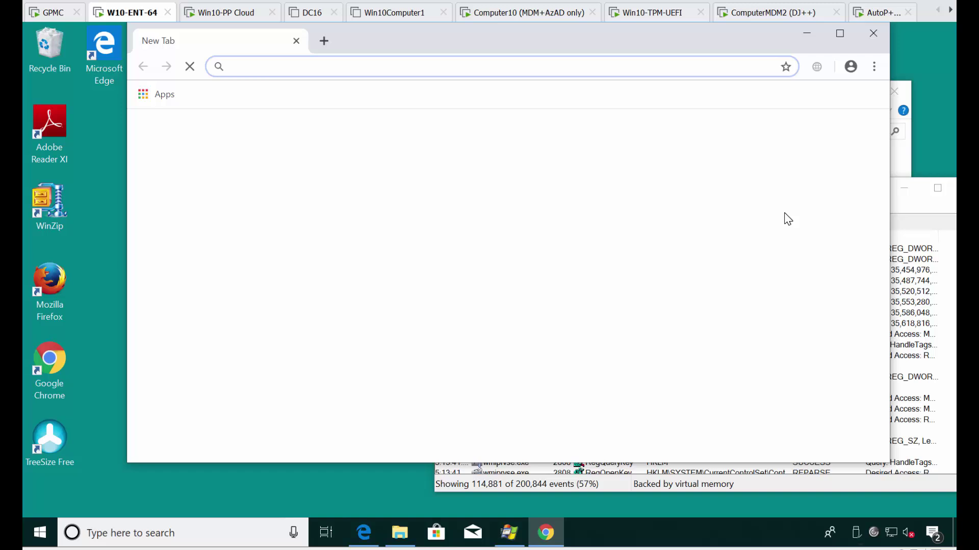
# Open Chrome's Settings page from the three-dot menu, then close the Chrome window.
pyautogui.click(875, 69)
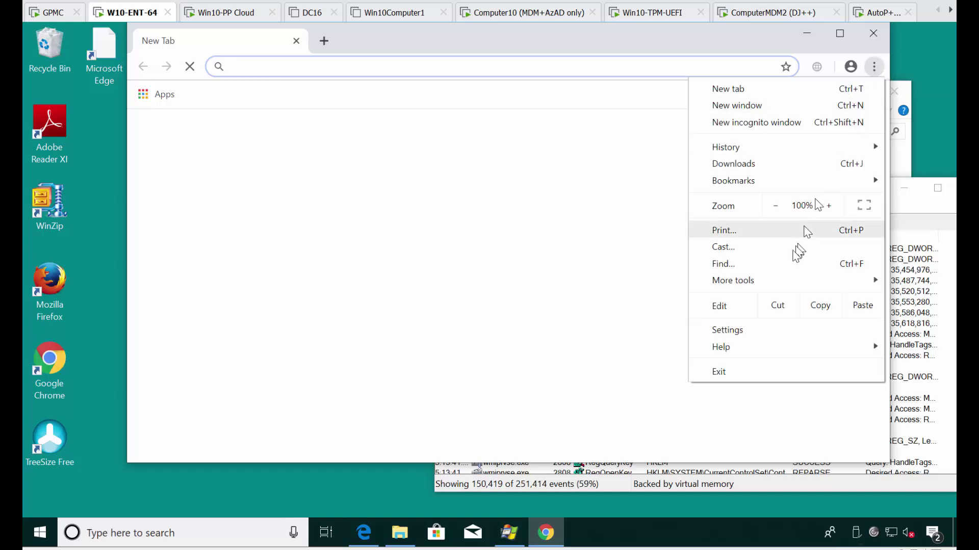
pyautogui.click(758, 333)
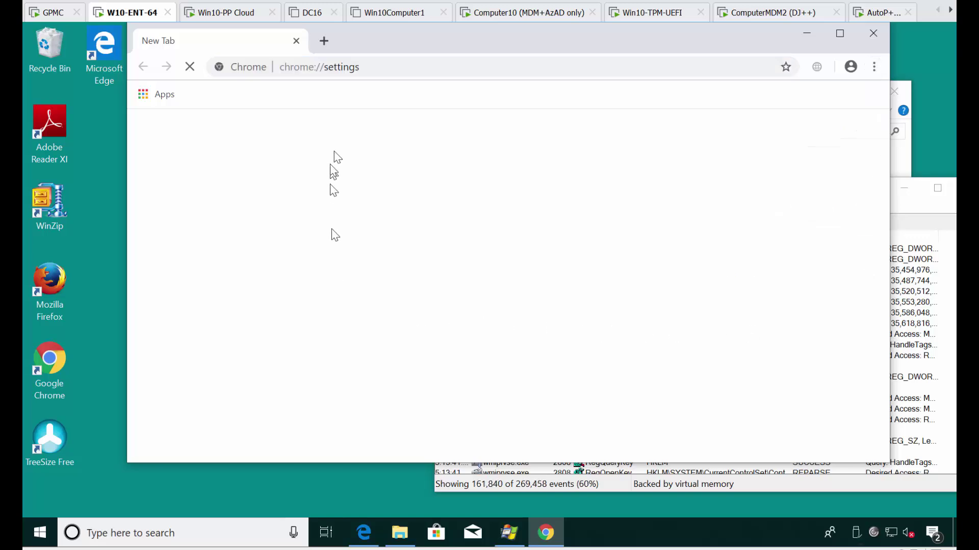
pyautogui.click(875, 34)
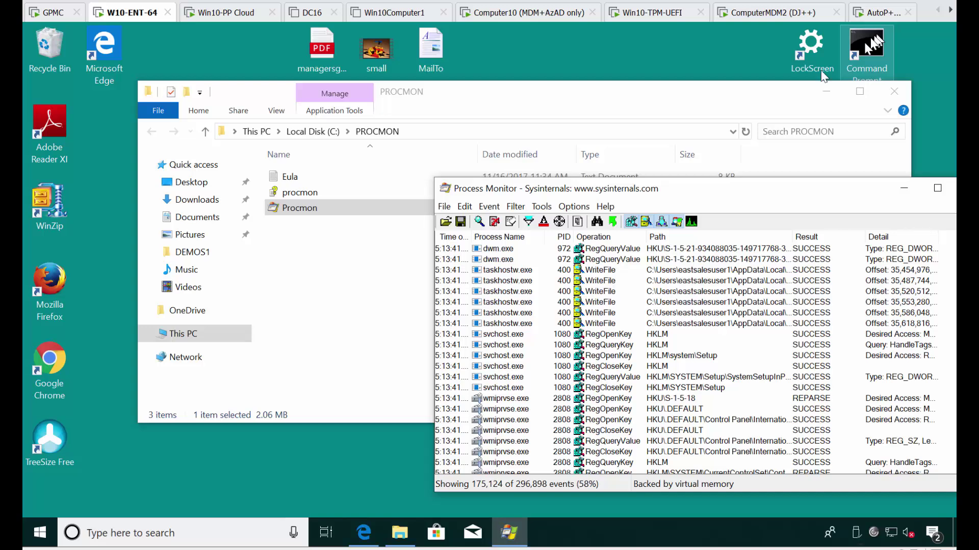
# Stop capturing events and maximize the Process Monitor window.
pyautogui.click(445, 207)
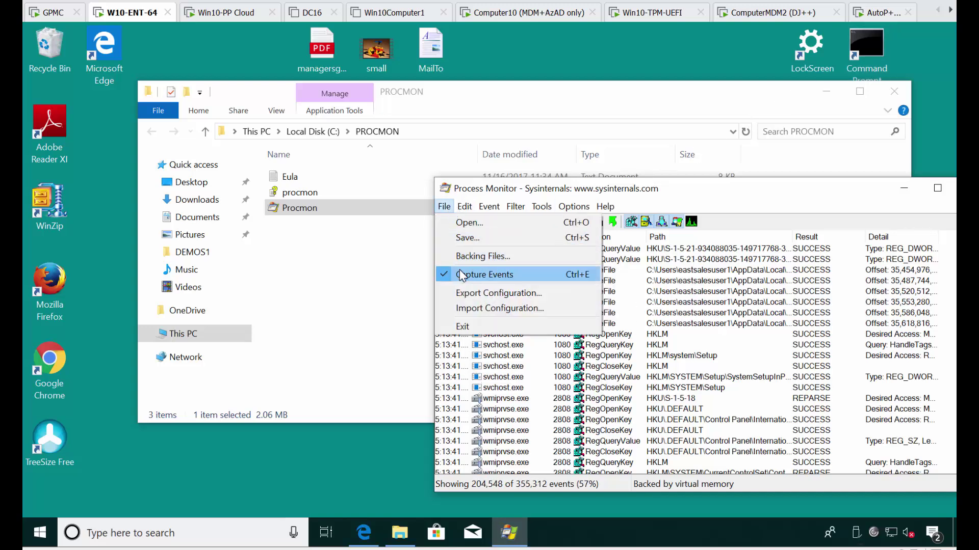
pyautogui.click(510, 275)
pyautogui.doubleClick(626, 192)
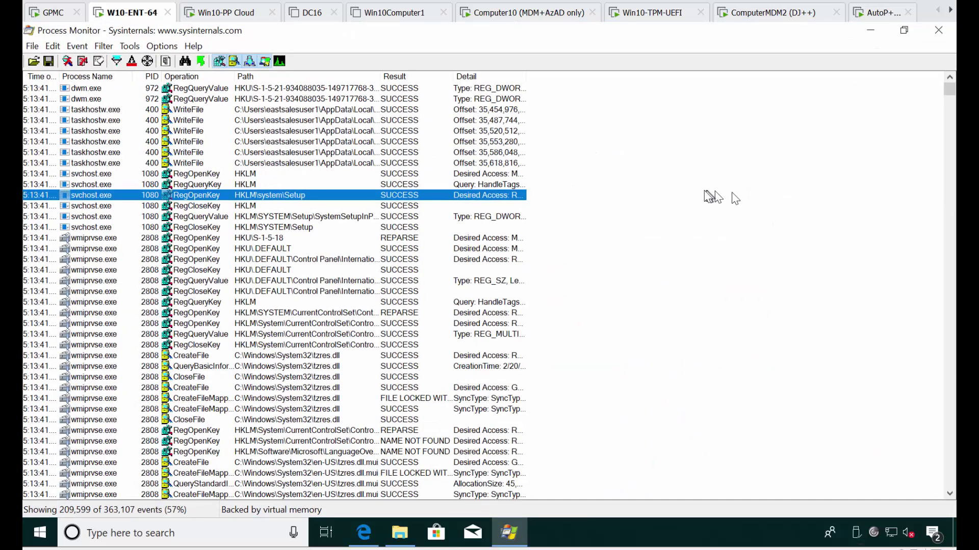
# Scroll through the captured chrome.exe and MsMpEng.exe events in the 363,107-event trace.
pyautogui.moveTo(944, 97); pyautogui.dragTo(949, 368)
pyautogui.scroll(-10, 184, 215)
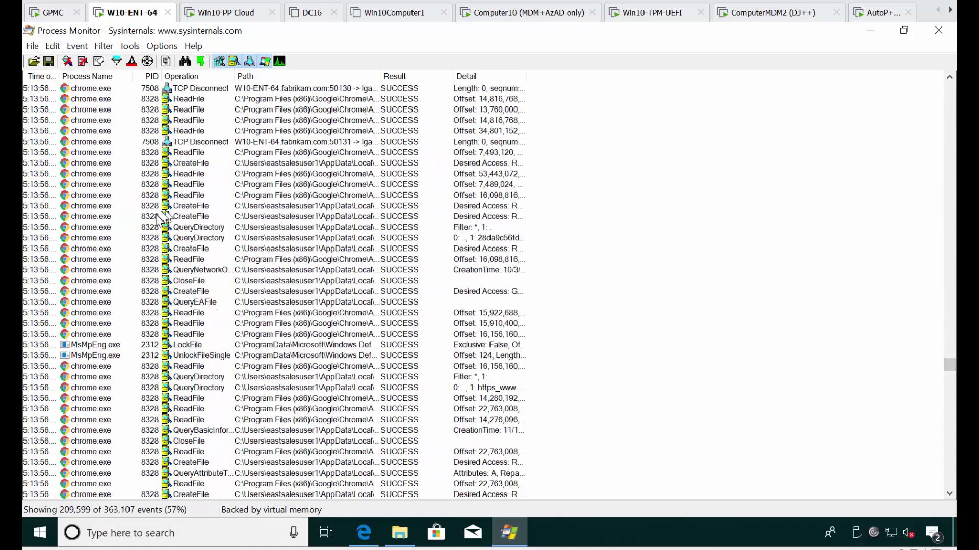
pyautogui.scroll(-15, 152, 217)
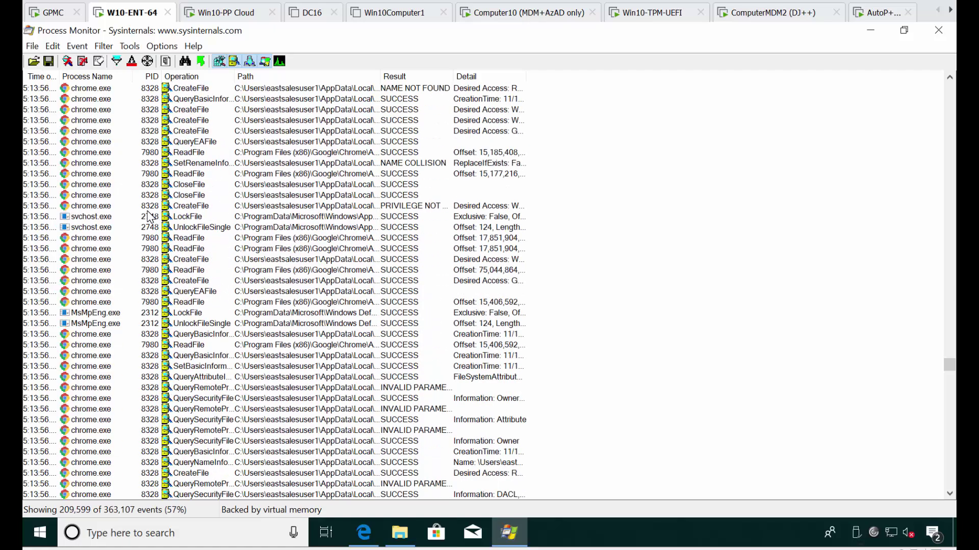
pyautogui.scroll(-12, 146, 213)
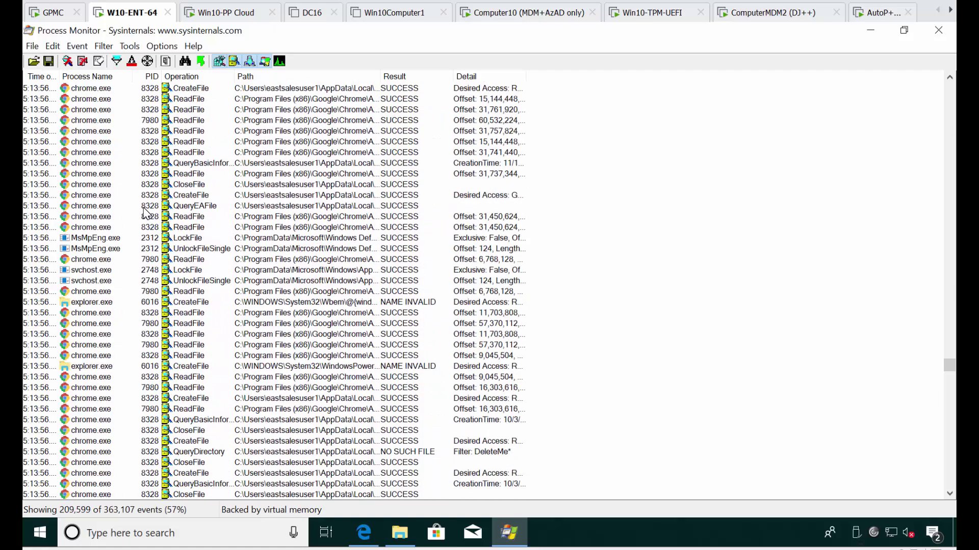
pyautogui.scroll(-7, 144, 211)
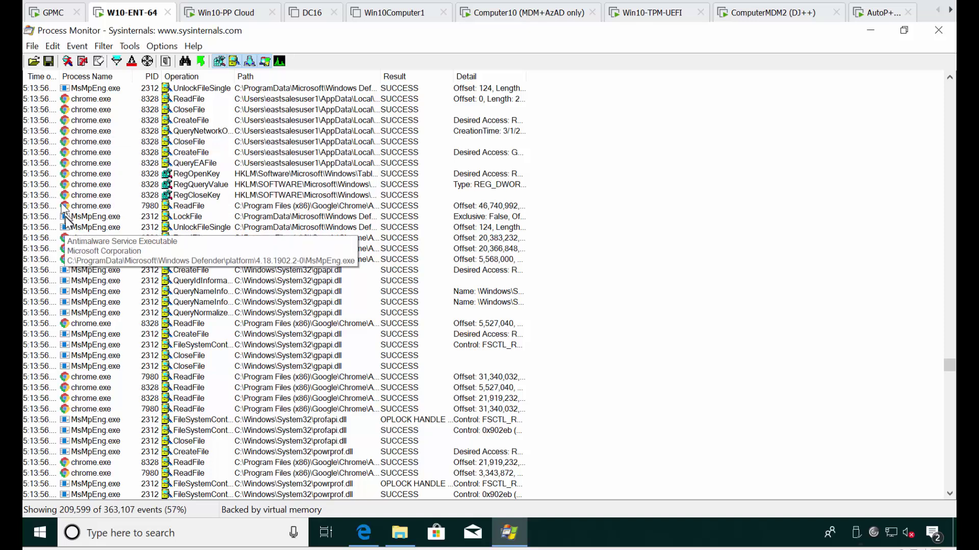
pyautogui.click(34, 47)
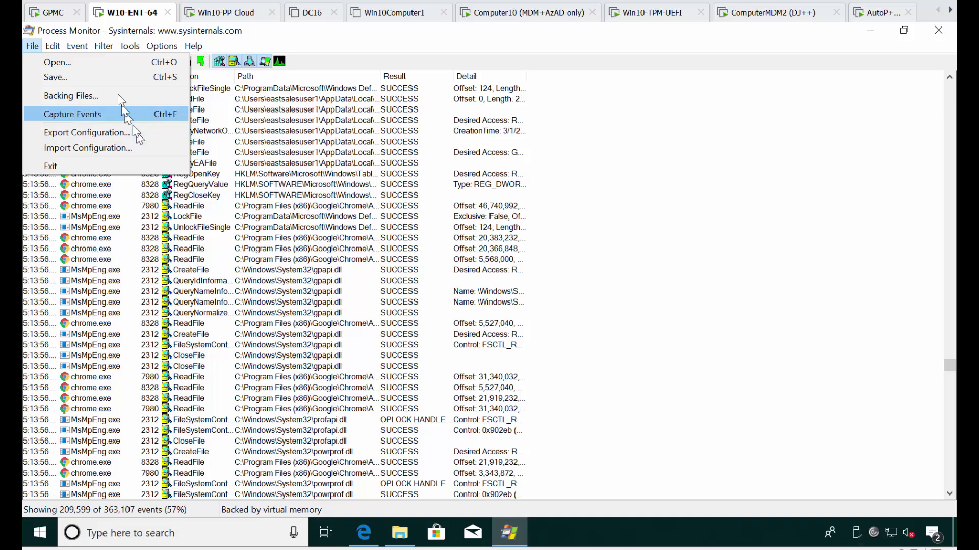
# Save the displayed events in PML format to C:\PROCMON as '<case number>-Procmon-trace.pml'.
pyautogui.click(109, 77)
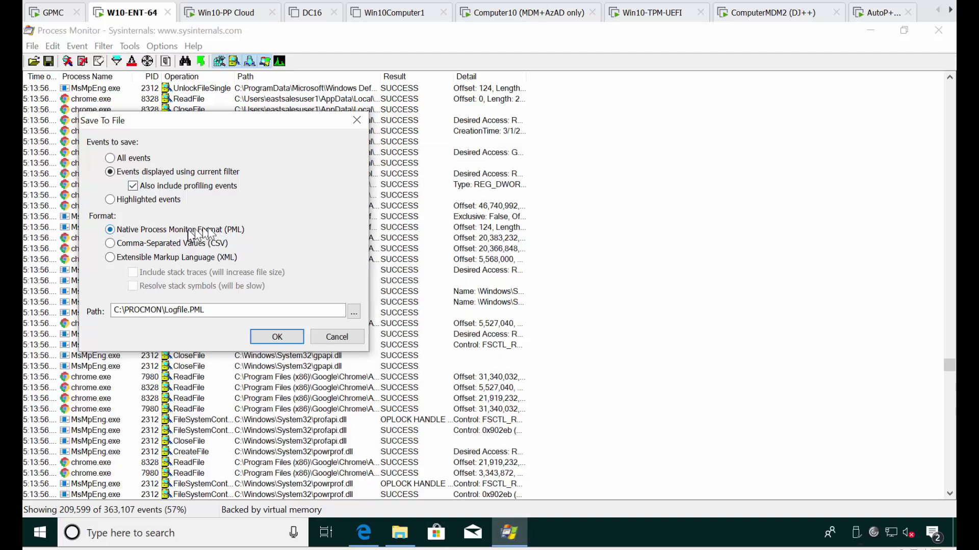
pyautogui.click(234, 312)
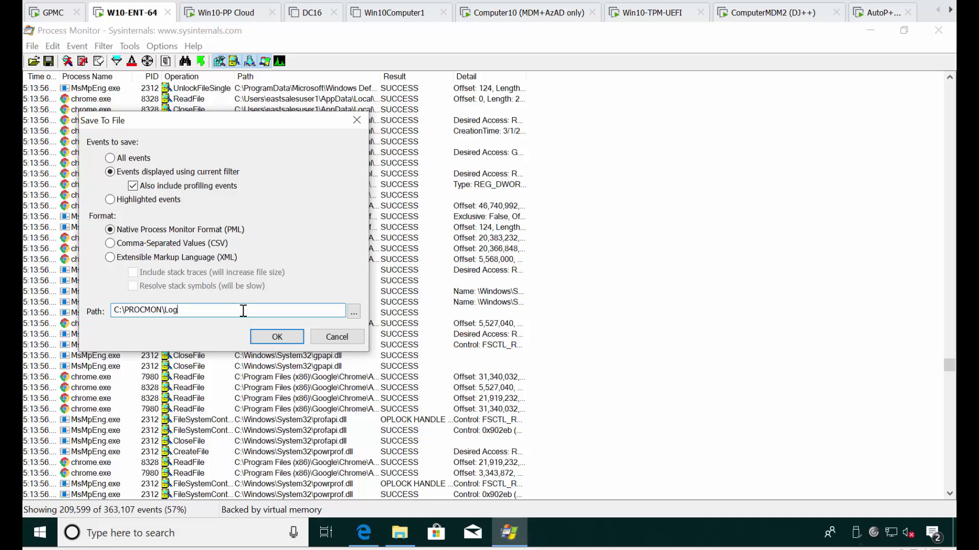
pyautogui.press('BackSpace')
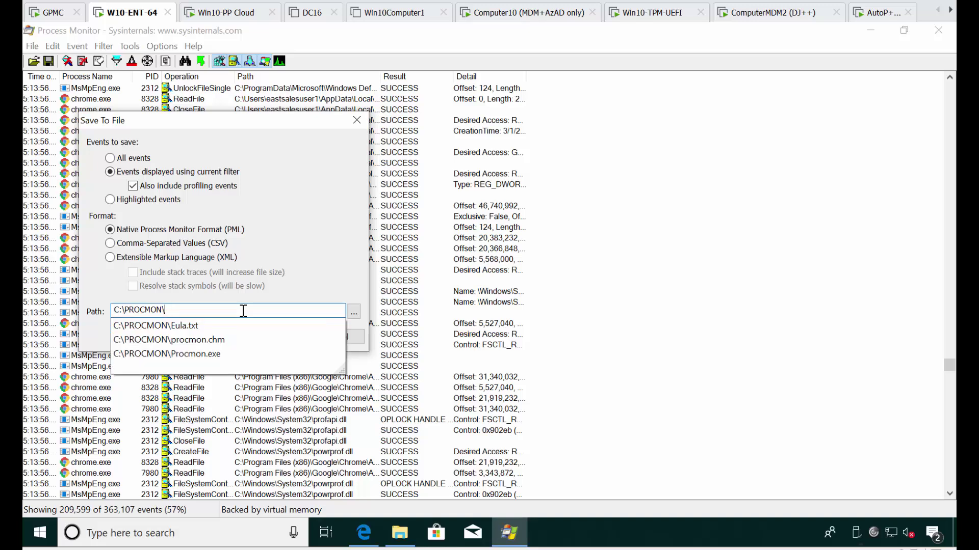
pyautogui.write('SRX12345-Procmon-trace.')
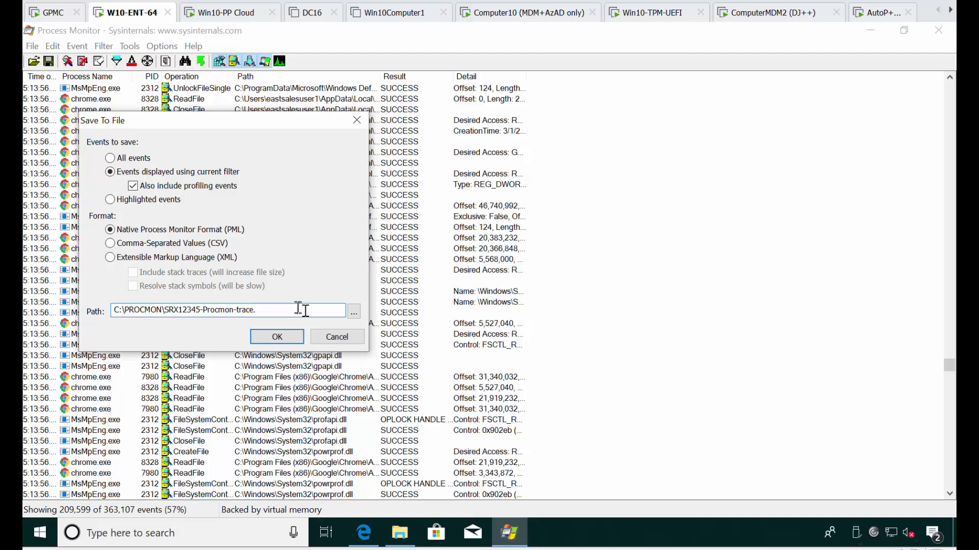
pyautogui.hotkey('ctrl', 'a')
pyautogui.hotkey('ctrl', 'c')
pyautogui.click(354, 312)
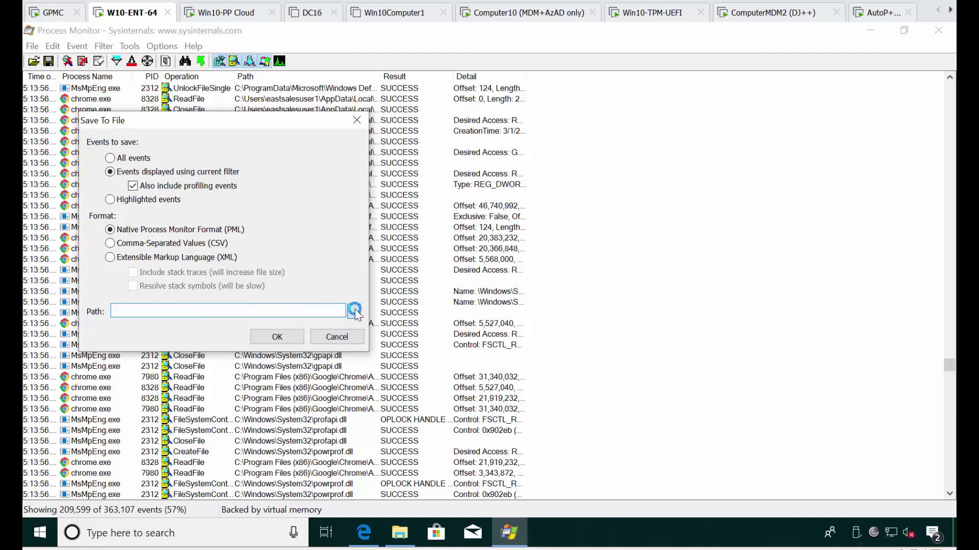
pyautogui.hotkey('ctrl', 'v')
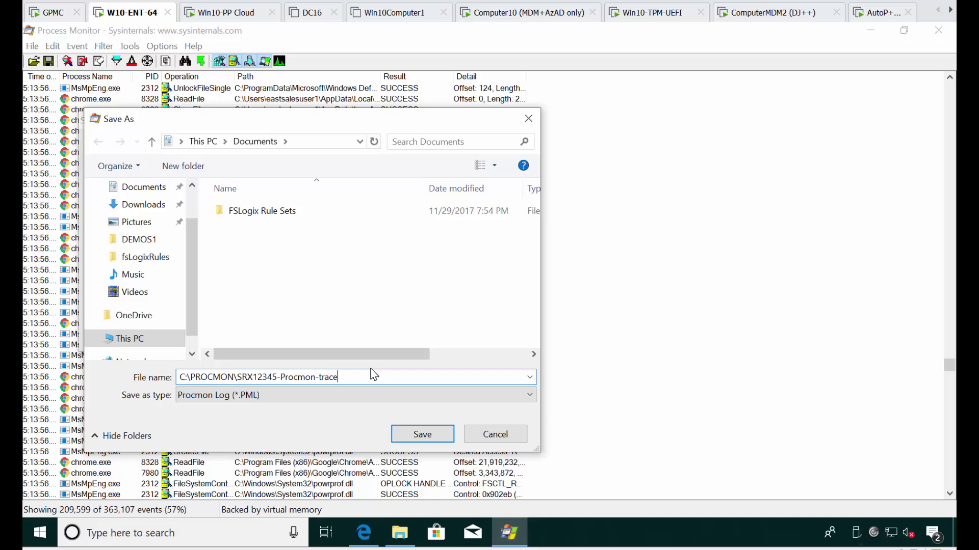
pyautogui.press('Return')
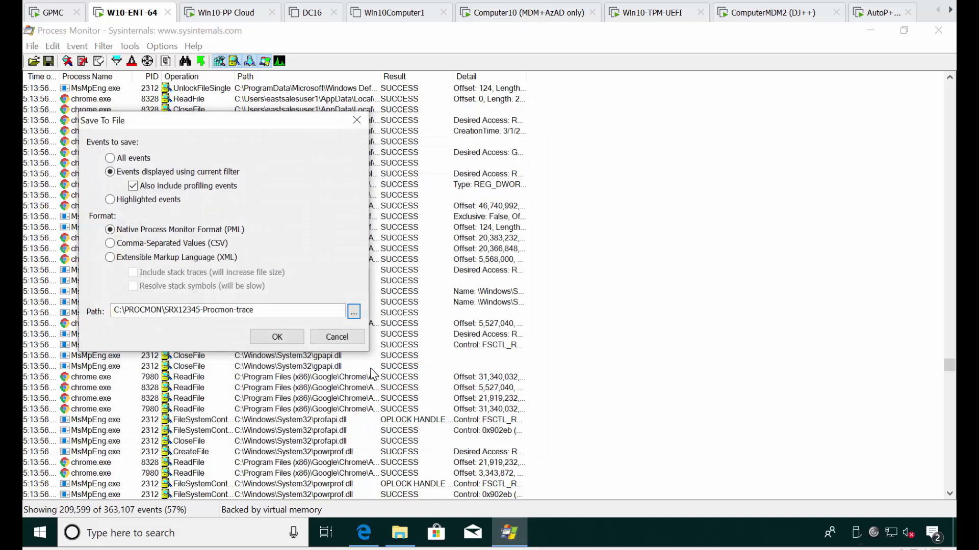
pyautogui.click(291, 313)
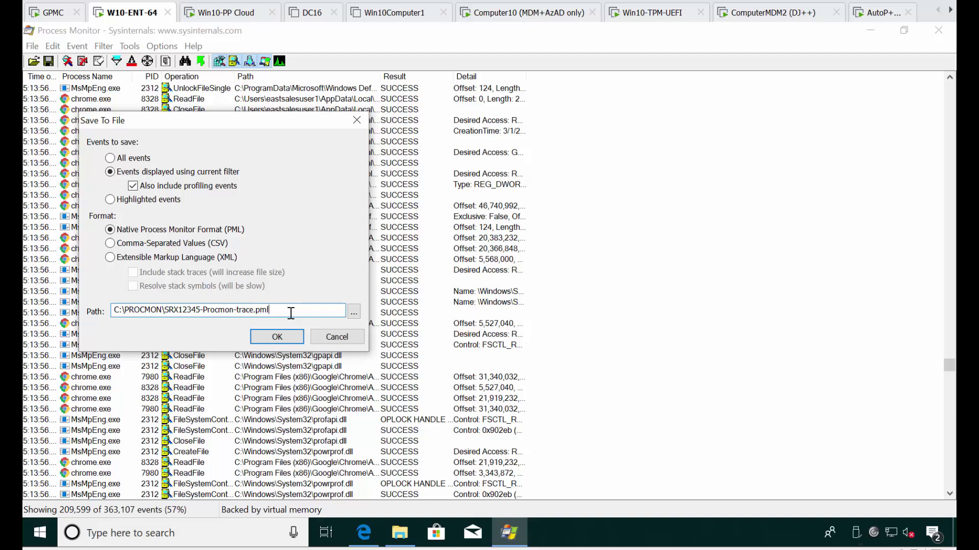
pyautogui.press('Return')
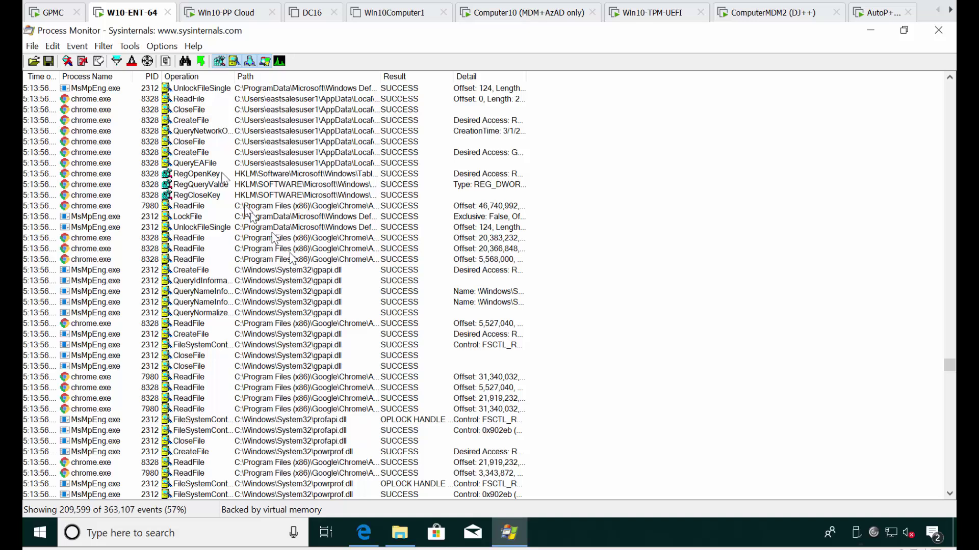
# Define a filter rule: Process Name contains 'chrome', Include.
pyautogui.click(103, 46)
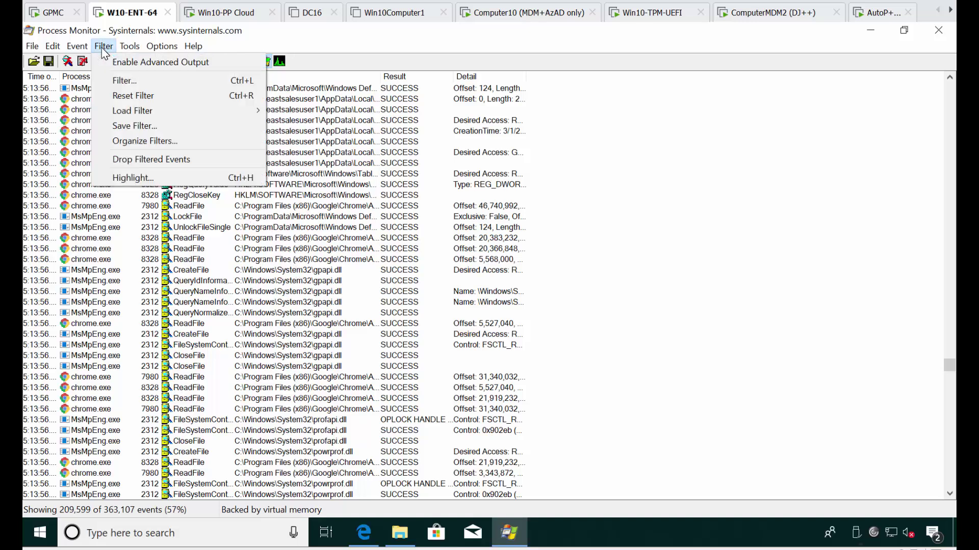
pyautogui.click(126, 81)
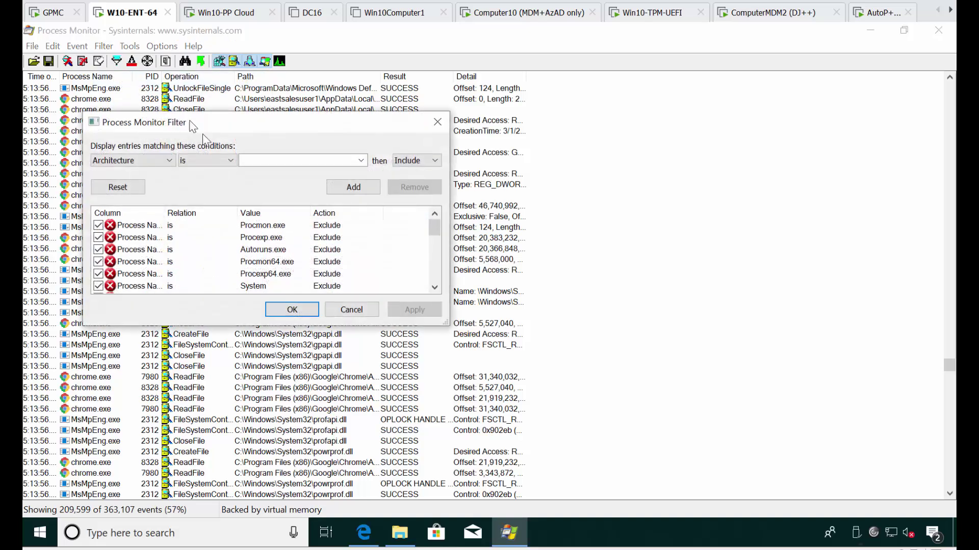
pyautogui.click(157, 162)
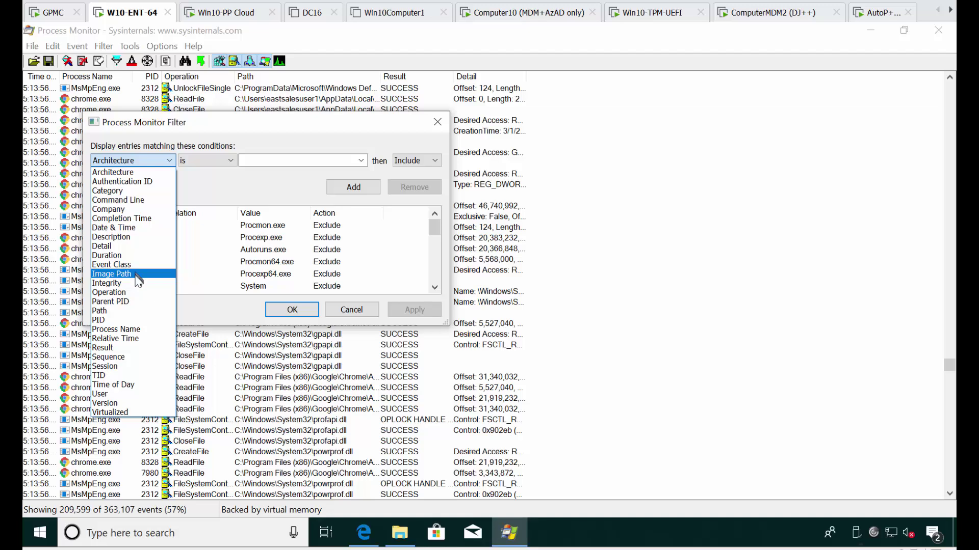
pyautogui.click(118, 329)
pyautogui.click(262, 160)
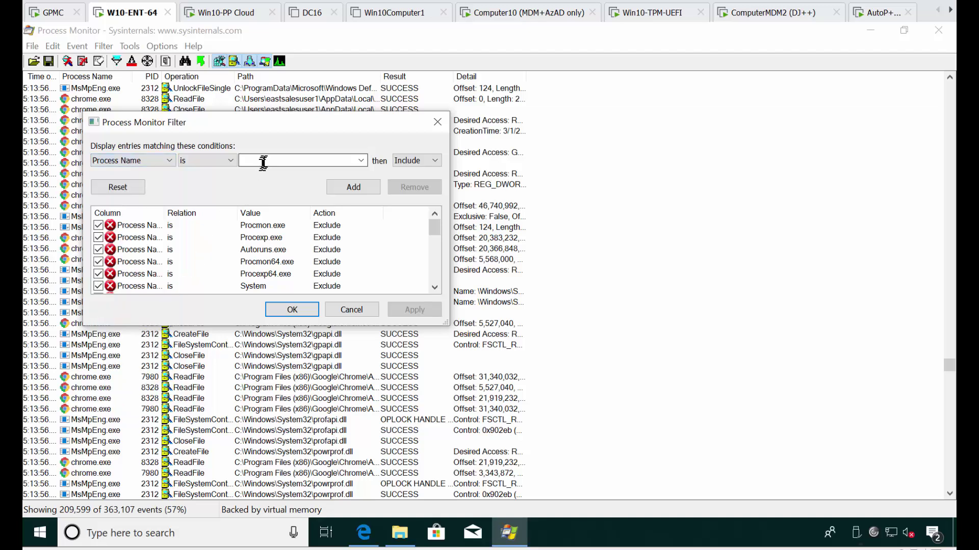
pyautogui.click(202, 158)
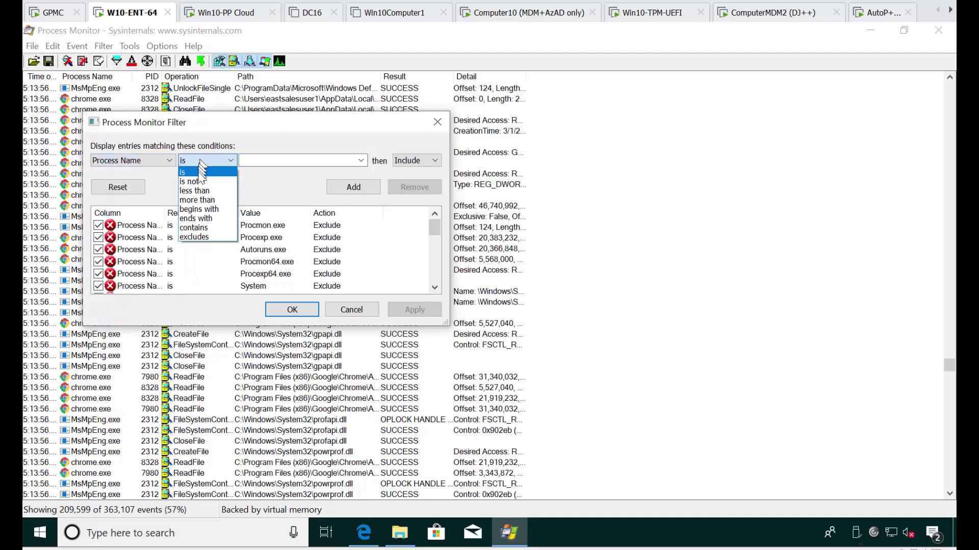
pyautogui.click(199, 228)
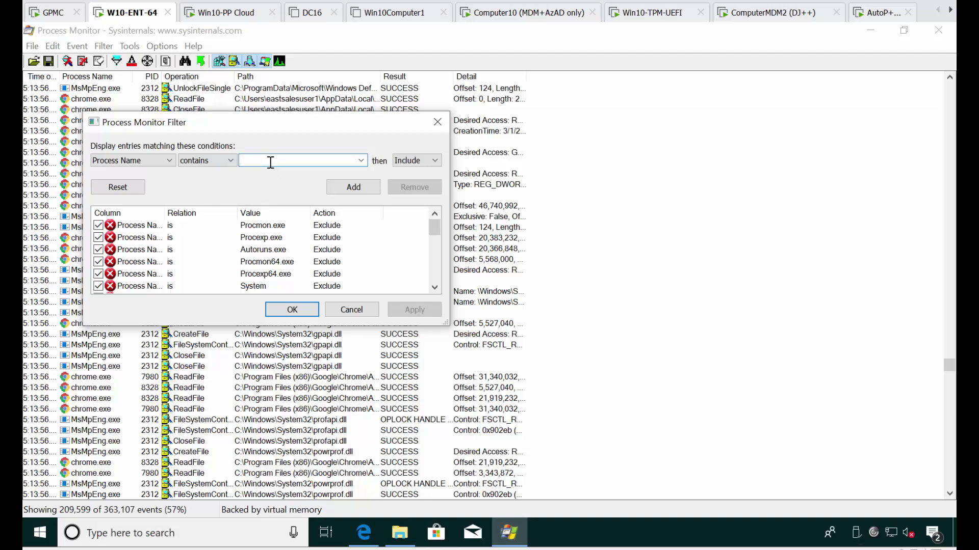
pyautogui.write('chrome')
# Apply the chrome include rule, reducing the display to 49,454 of 363,107 events.
pyautogui.click(292, 310)
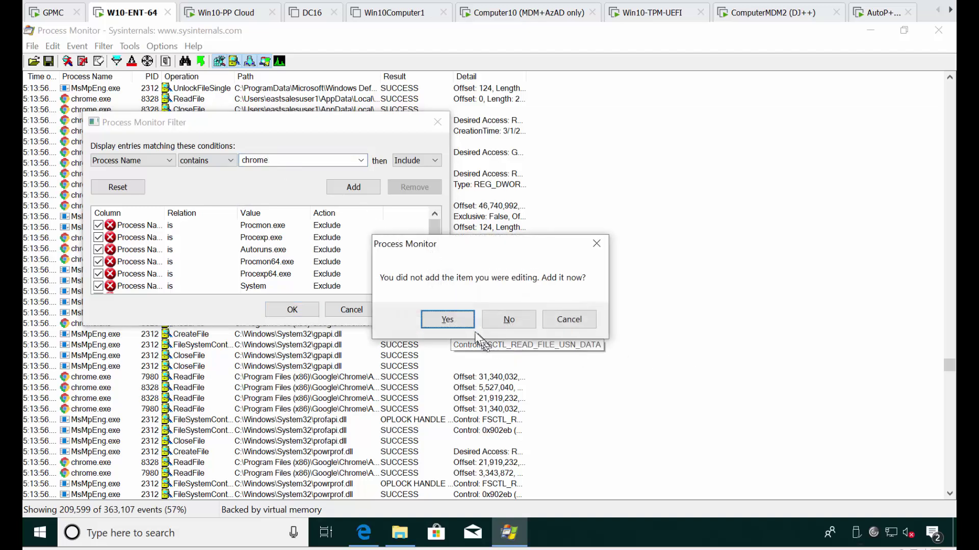
pyautogui.click(459, 319)
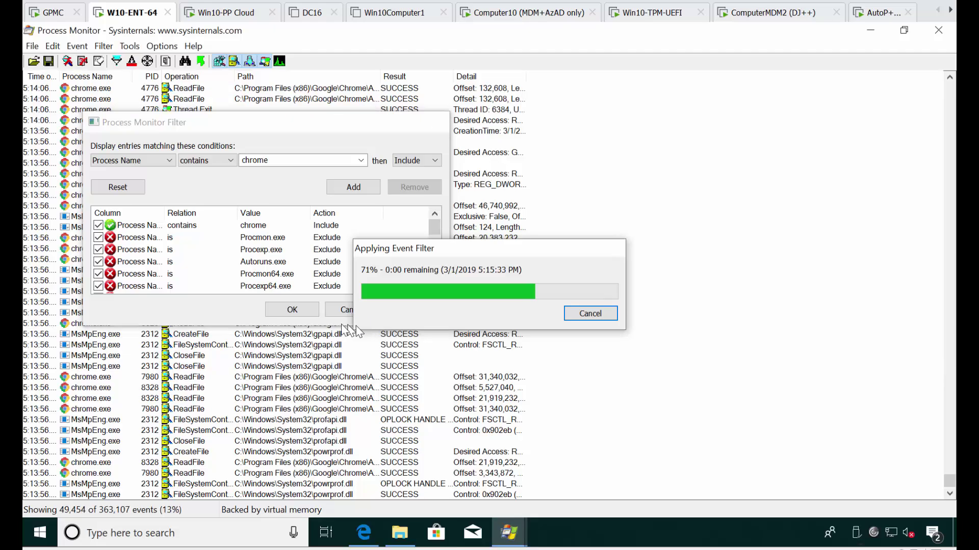
pyautogui.scroll(20, 301, 257)
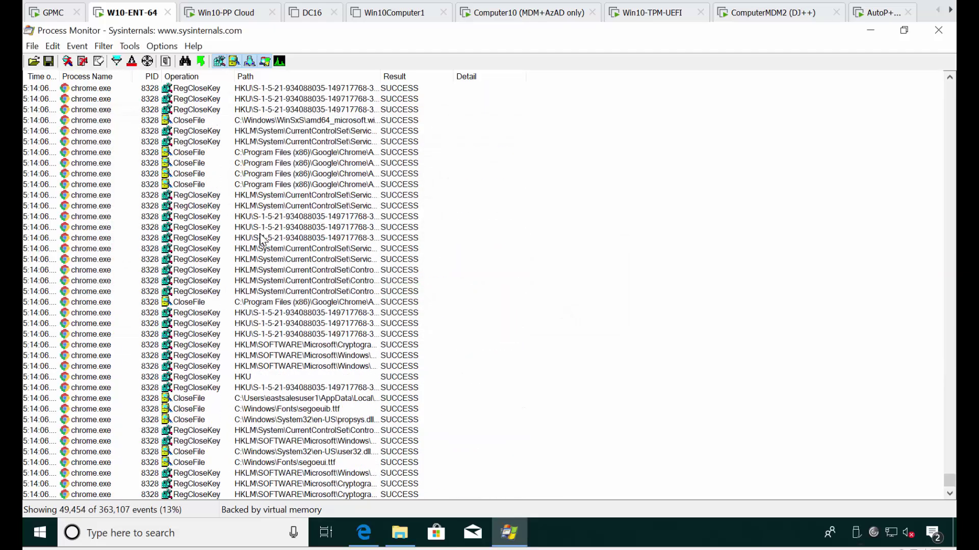
pyautogui.scroll(15, 300, 258)
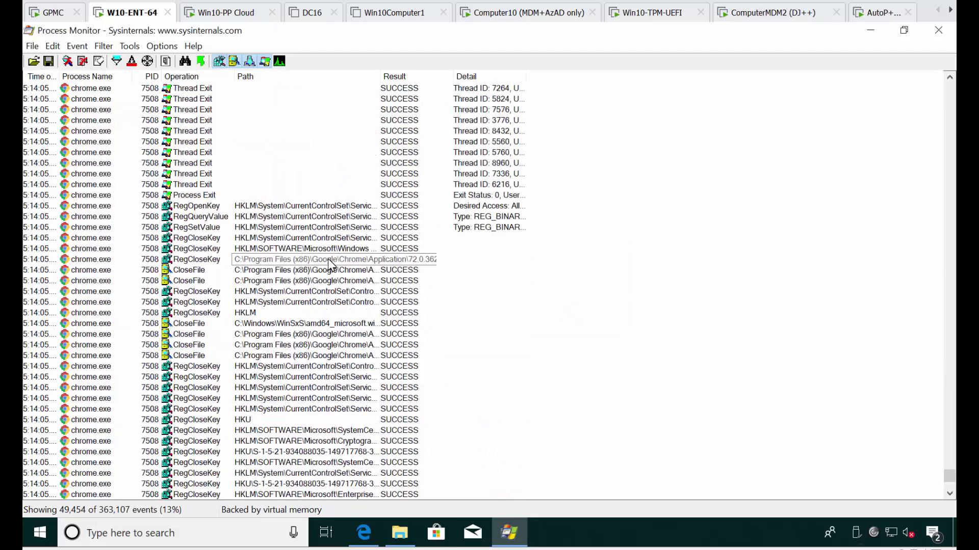